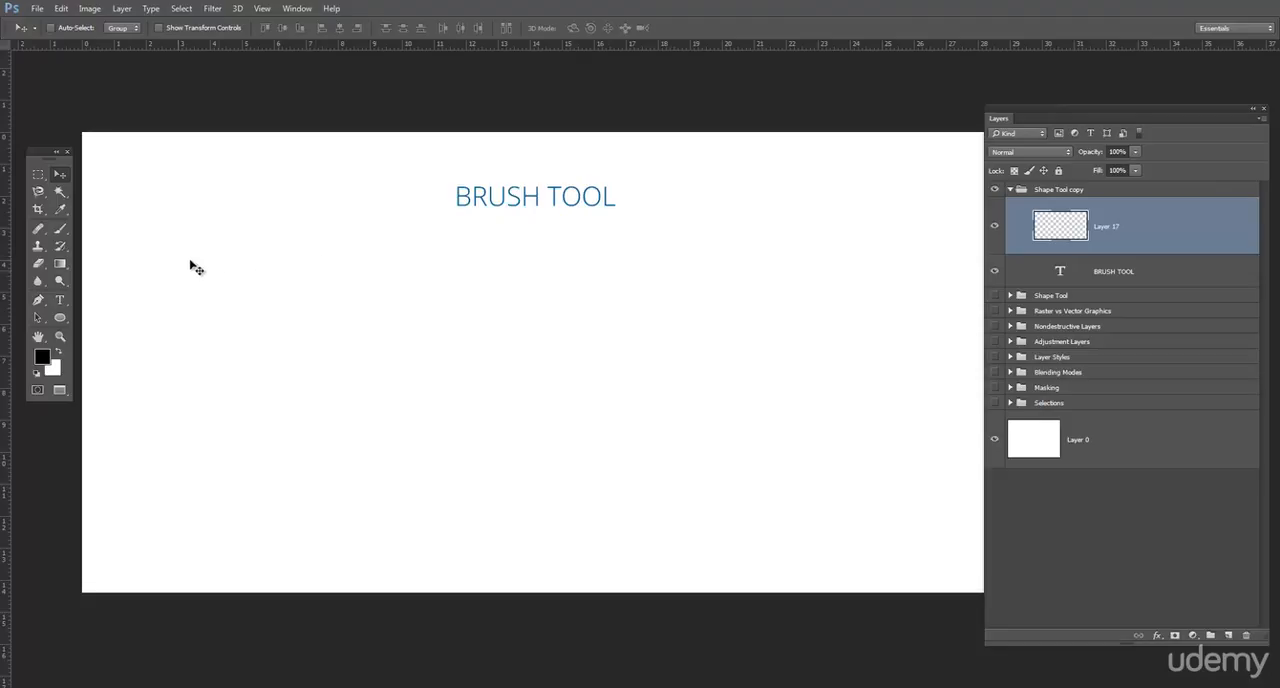
- Paint a soft black stroke across the lower canvas with a 97 px brush at 0% hardness
click(60, 228)
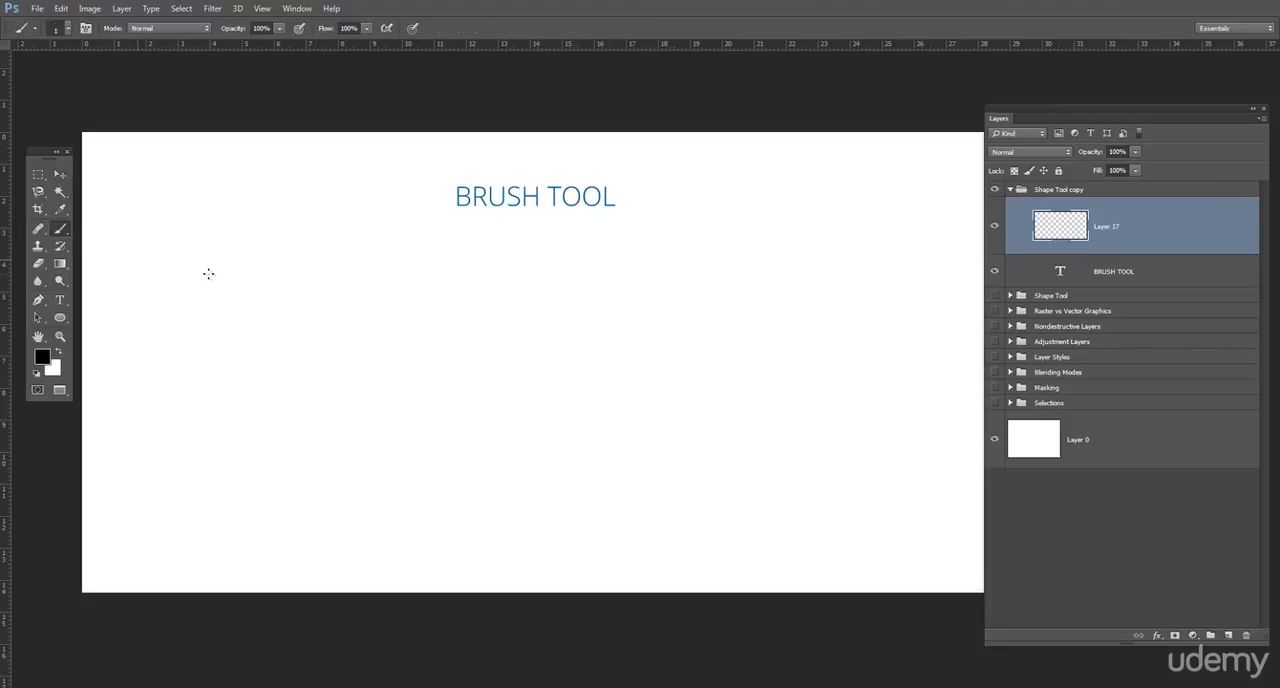
click(70, 30)
click(70, 30)
click(70, 30)
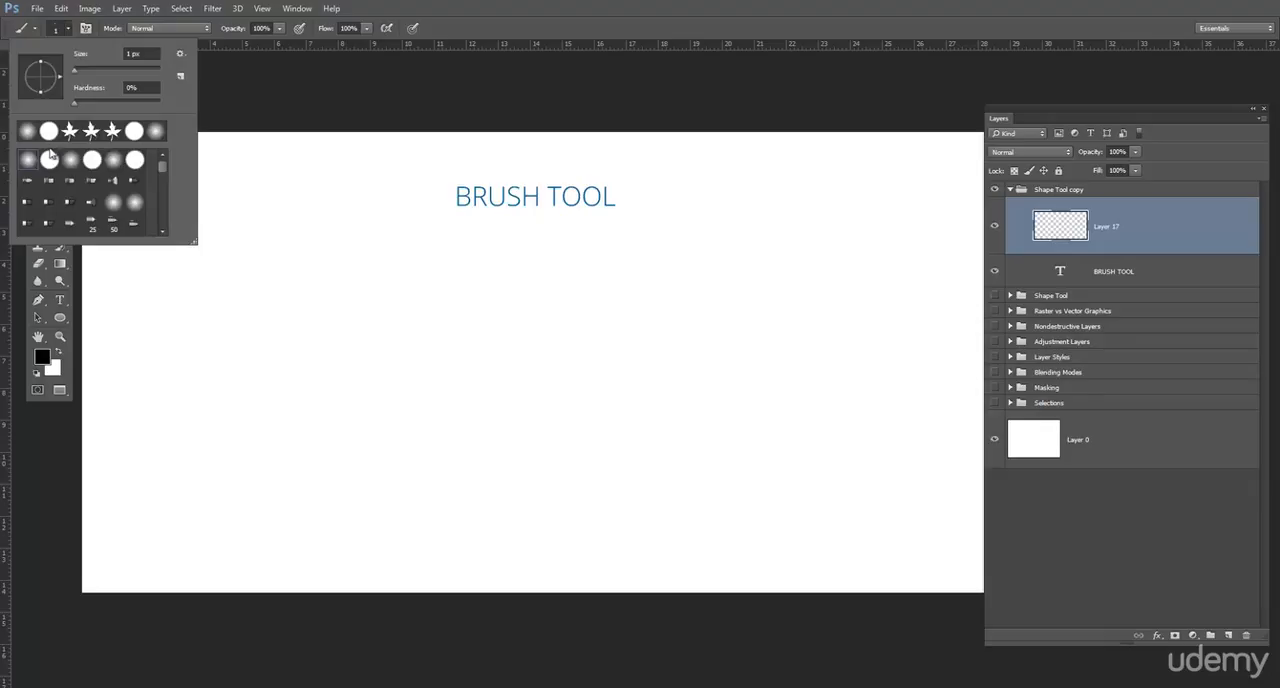
click(79, 101)
key(Tab)
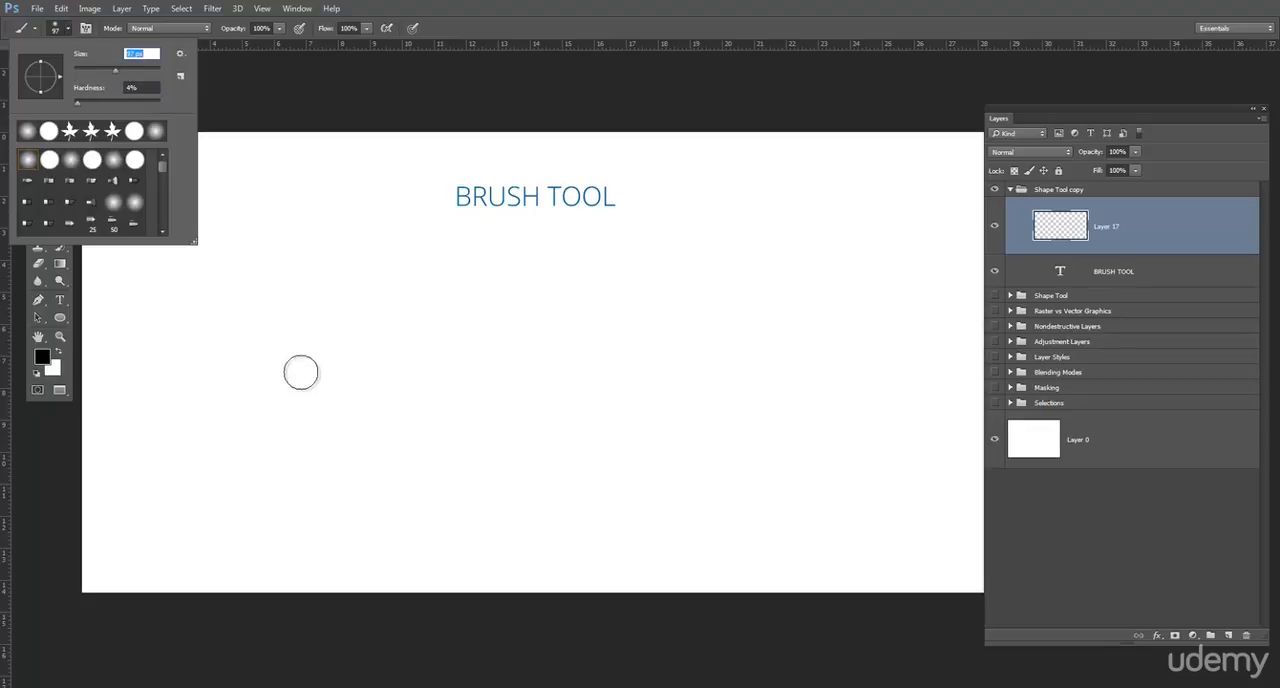
key(Tab)
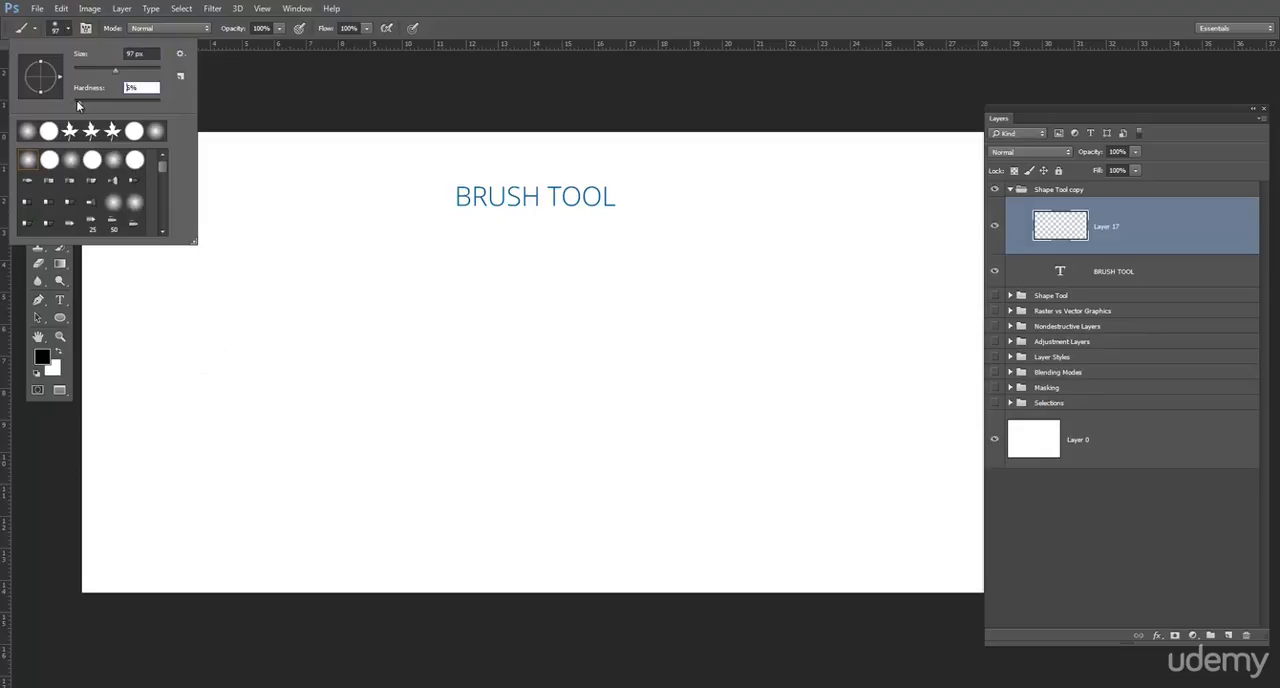
drag(197, 431, 592, 455)
shift+click(765, 464)
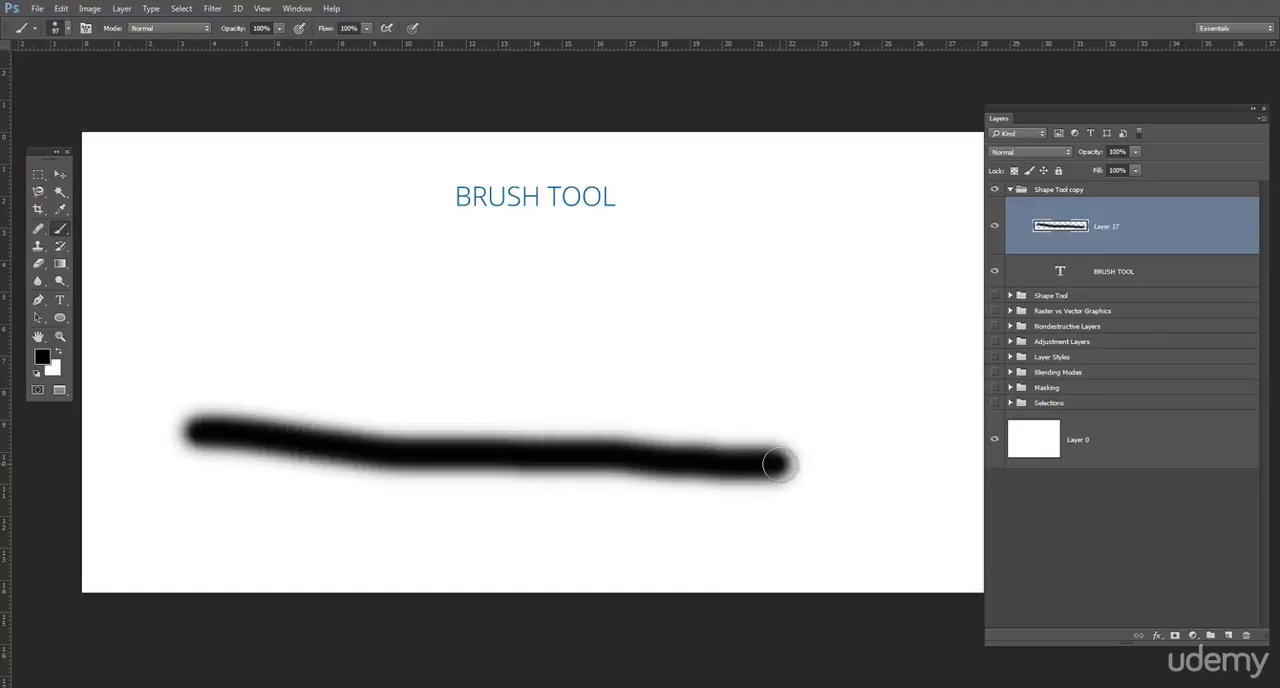
- Set the brush hardness to 100% and paint a hard-edged stroke above the soft one
click(69, 29)
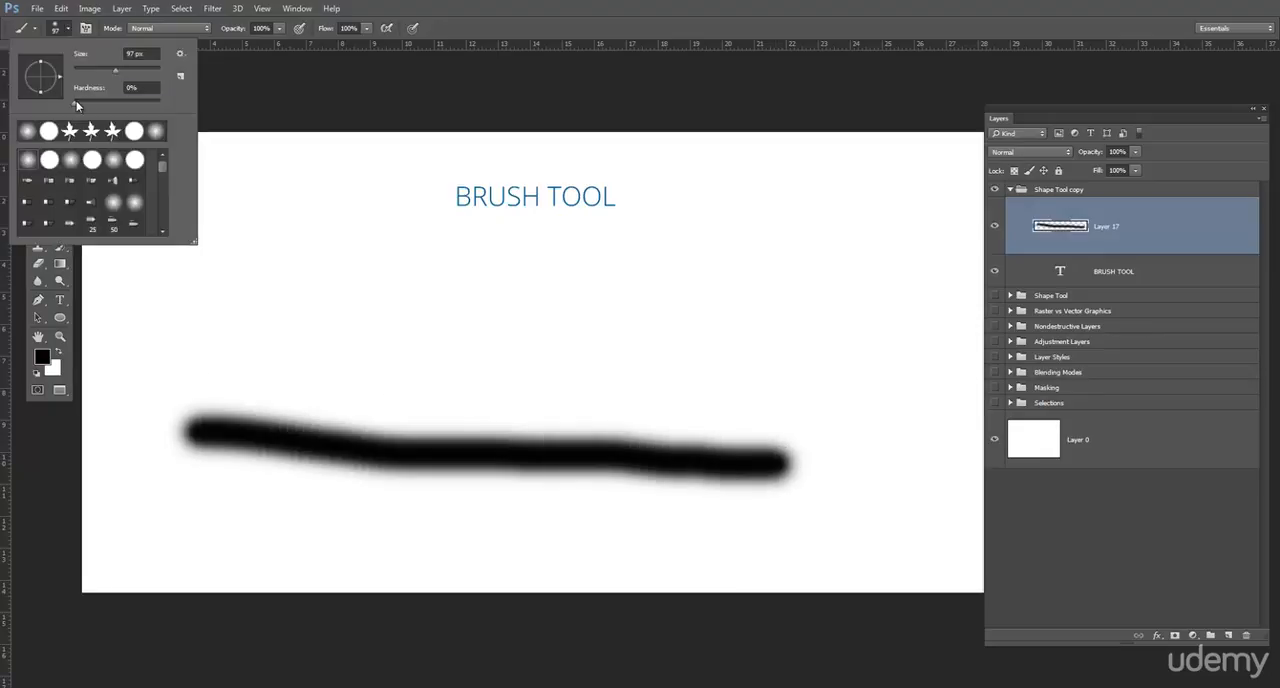
drag(76, 106, 229, 114)
drag(177, 306, 805, 358)
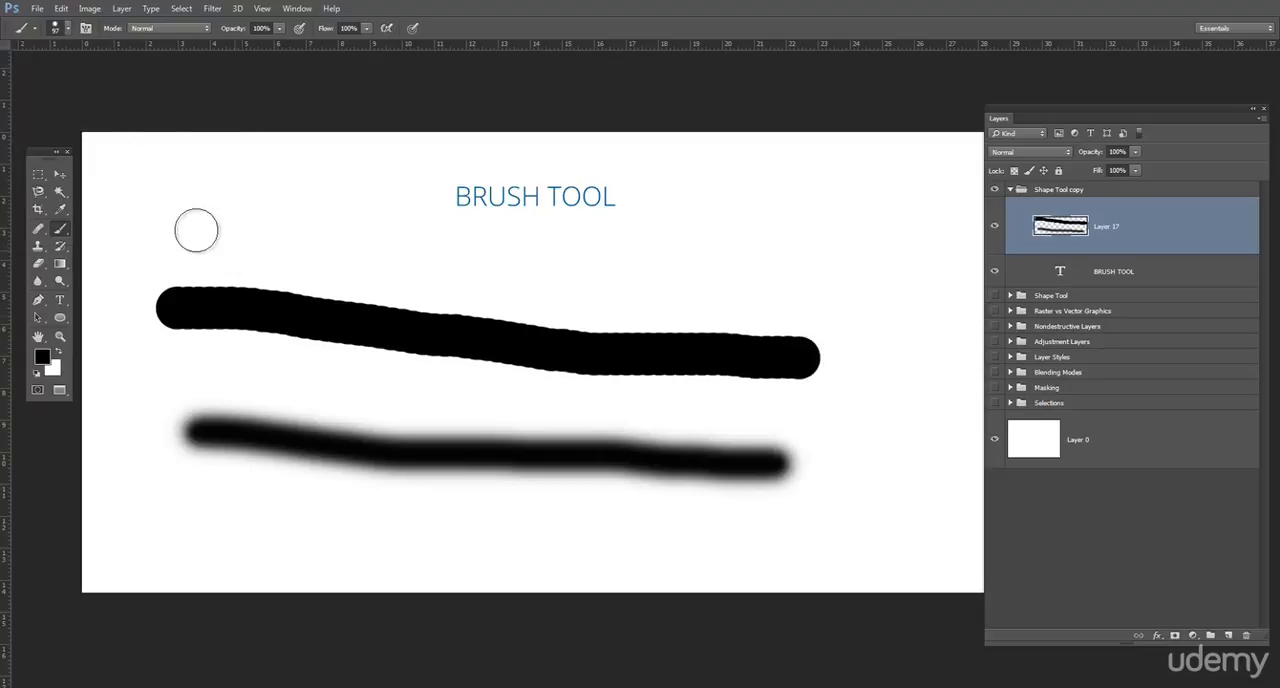
click(68, 29)
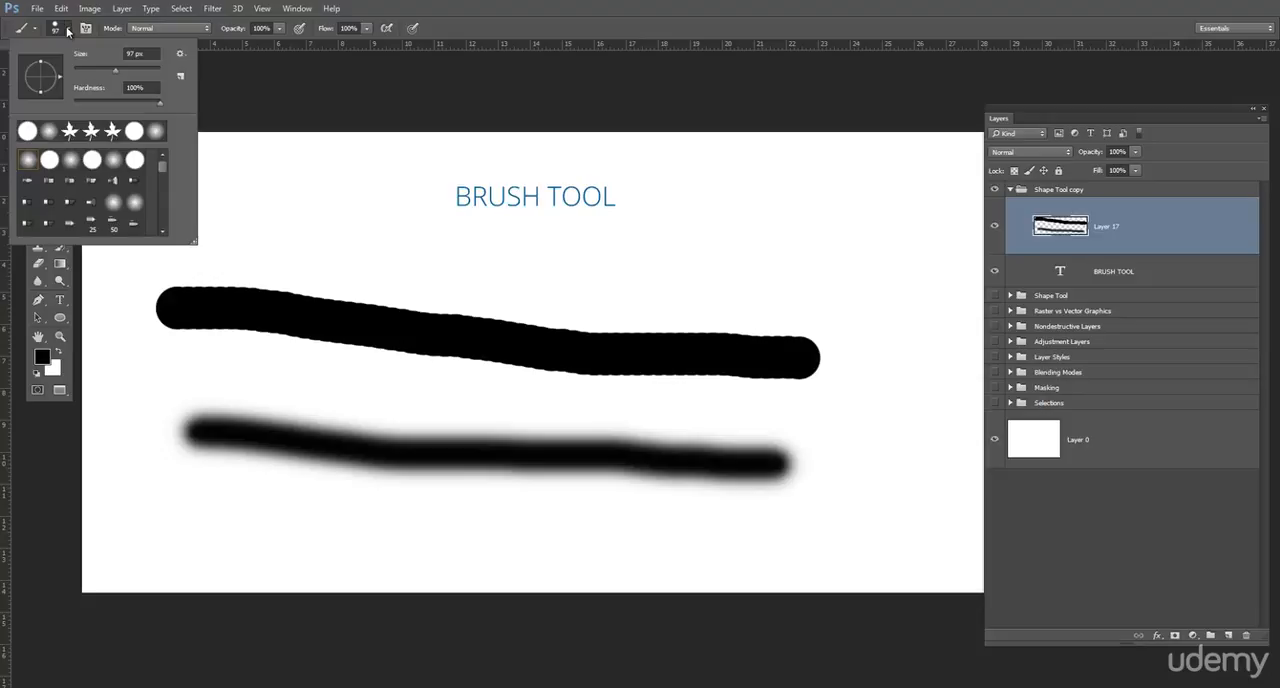
click(68, 30)
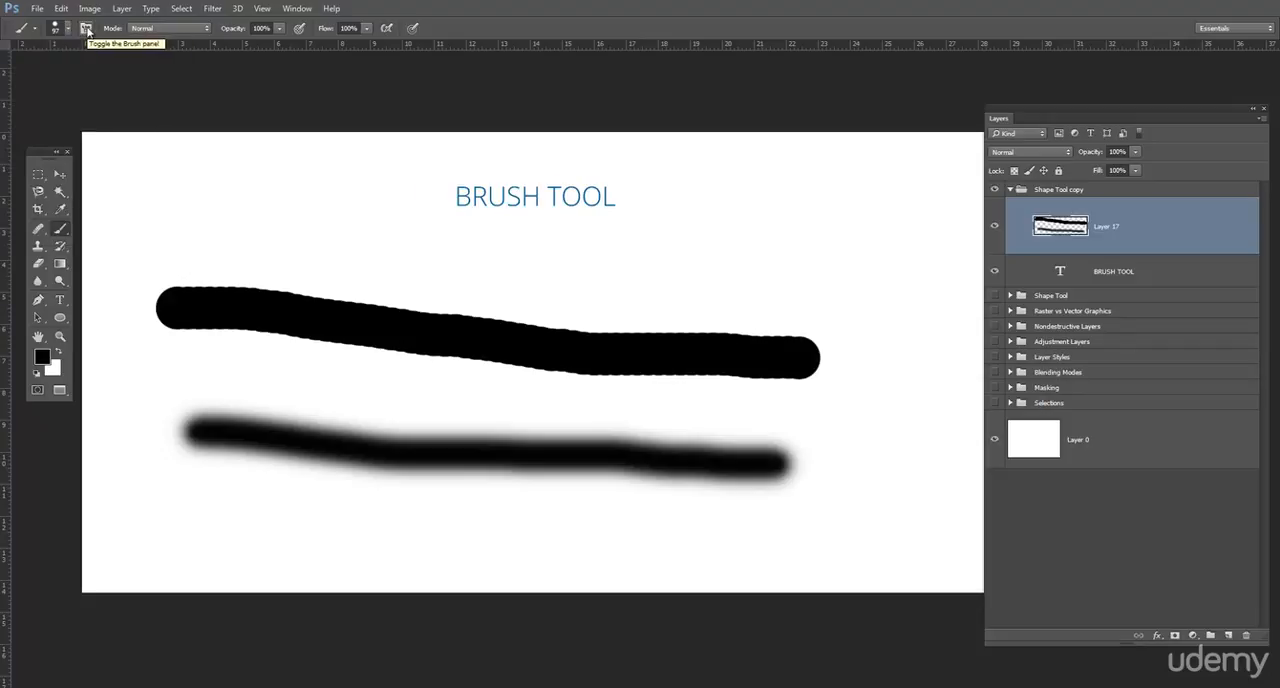
- Show the full brush settings, choose a bristle brush tip and paint sample strokes beneath and beside the title
click(87, 29)
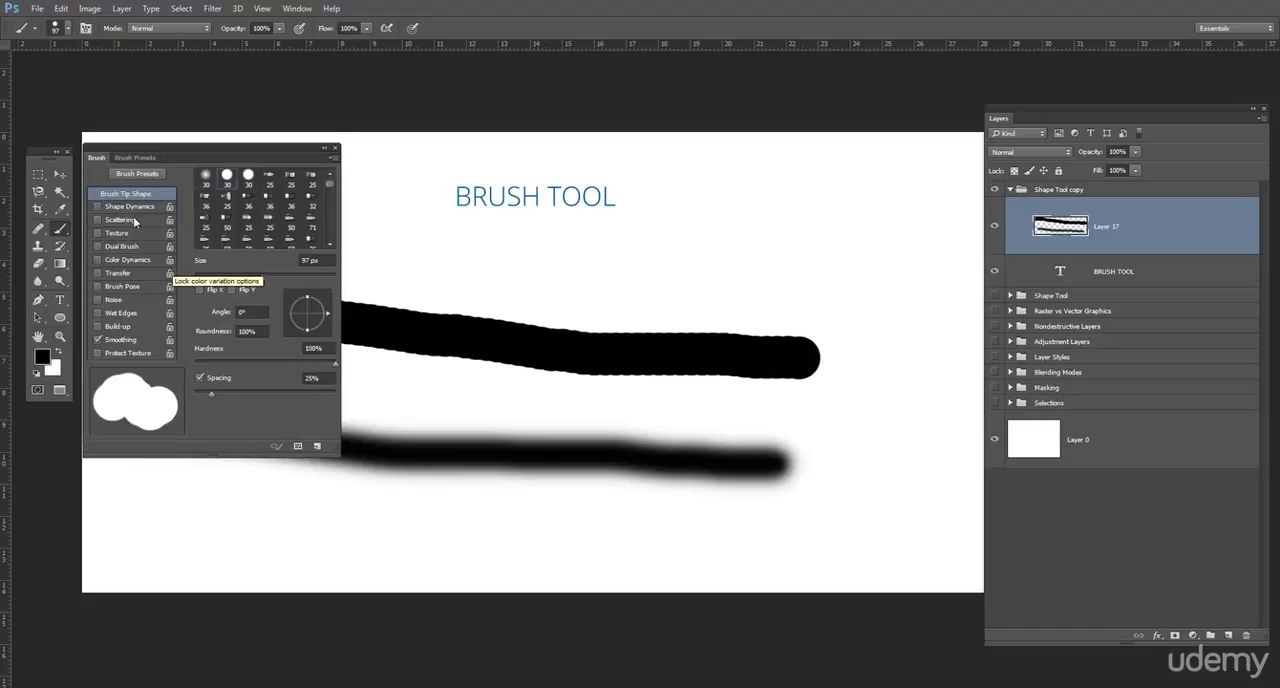
click(227, 200)
mouse_move(770, 239)
mouse_down()
mouse_move(665, 245)
mouse_move(819, 339)
mouse_up()
drag(774, 227, 829, 292)
drag(540, 277, 638, 264)
- Try out other bristle tips, painting short diagonal strokes above the hard-edged line
click(268, 216)
drag(382, 253, 480, 324)
scroll(275, 233, down, 1)
click(271, 221)
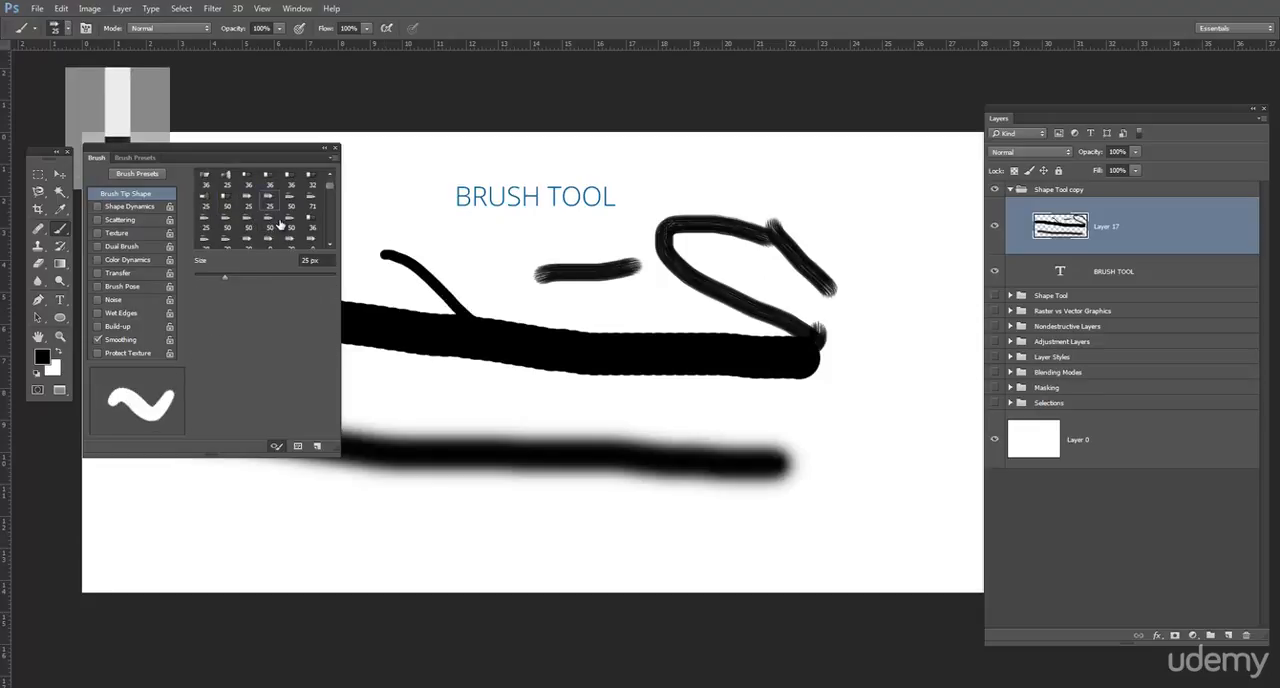
scroll(271, 221, down, 1)
click(271, 221)
drag(400, 232, 543, 323)
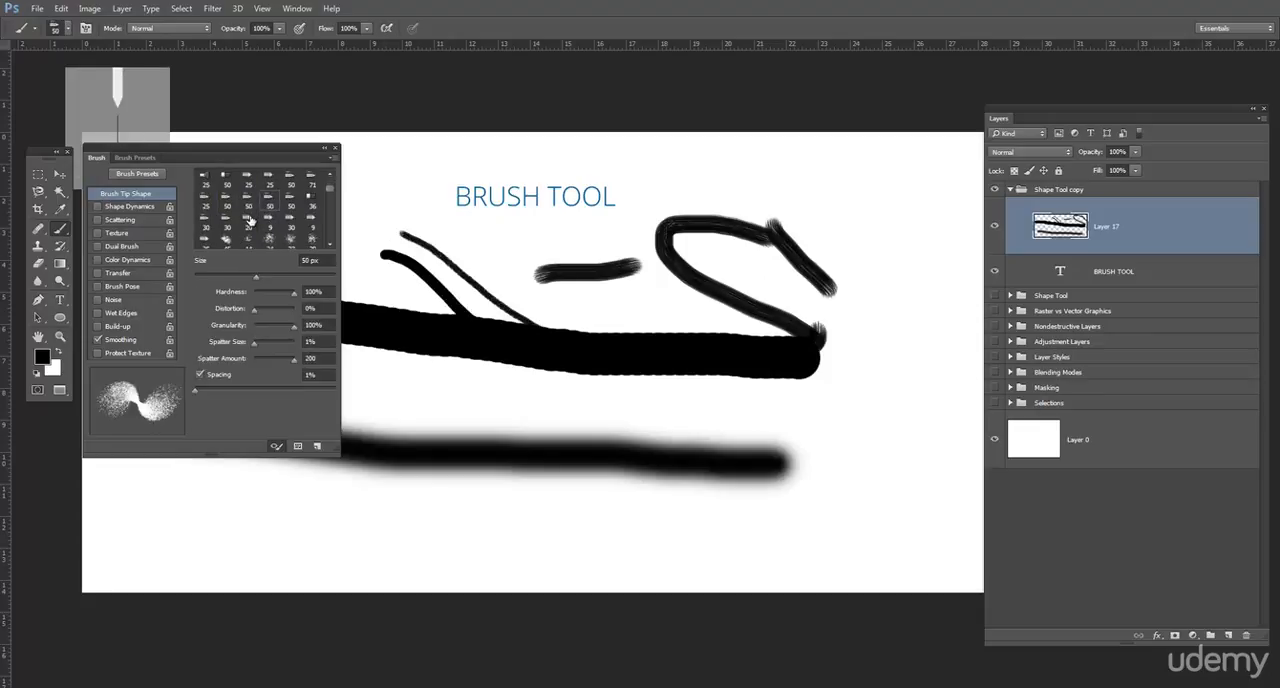
- Paint thin crossing lines with the 20 px tip and a short diagonal stroke with the 14 px tip
click(250, 219)
drag(497, 236, 645, 332)
mouse_move(507, 256)
mouse_down()
mouse_move(527, 320)
mouse_move(612, 328)
mouse_move(580, 305)
mouse_up()
scroll(268, 240, down, 1)
click(249, 231)
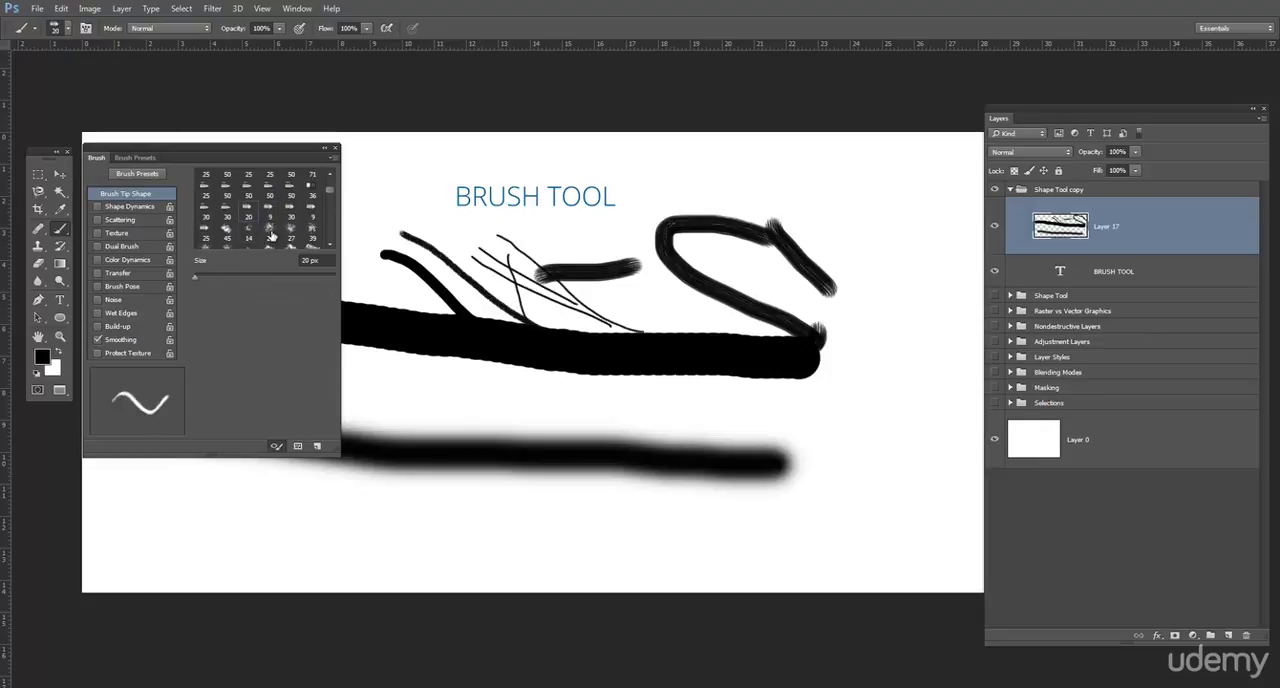
drag(397, 264, 511, 321)
- Choose the 59 px spatter tip, then paint a thick diagonal stroke and a few single dabs
scroll(220, 240, down, 1)
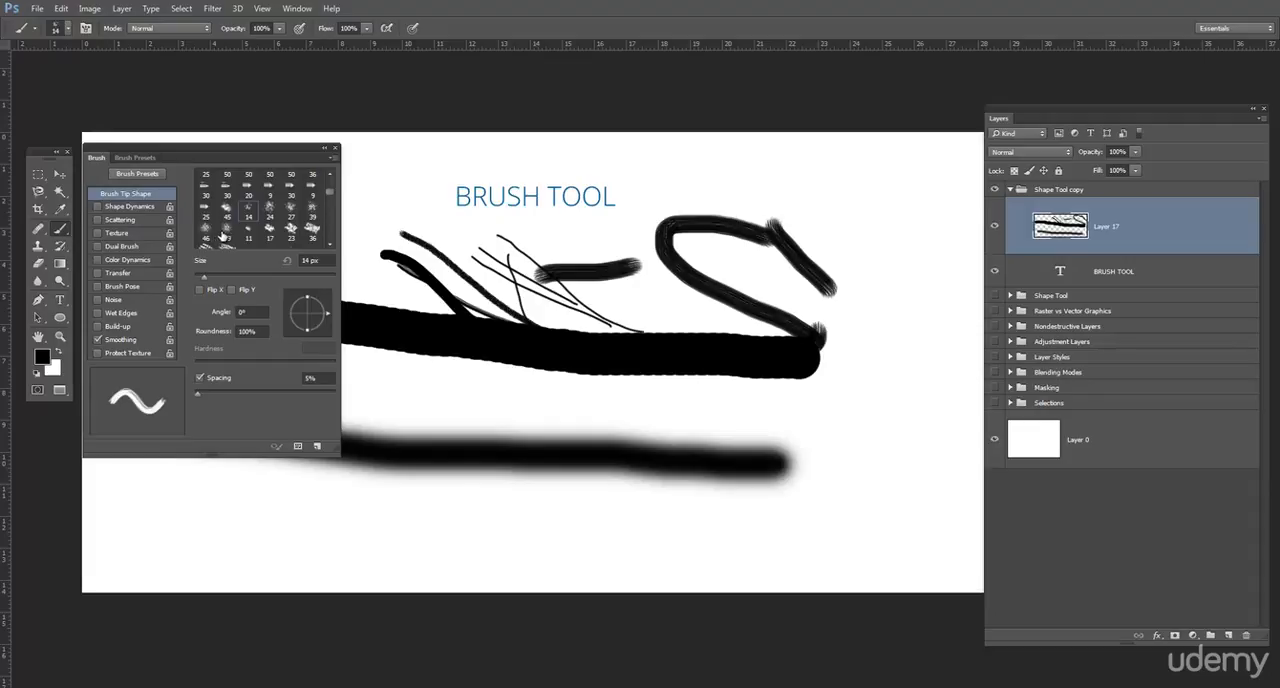
click(222, 233)
drag(443, 248, 543, 315)
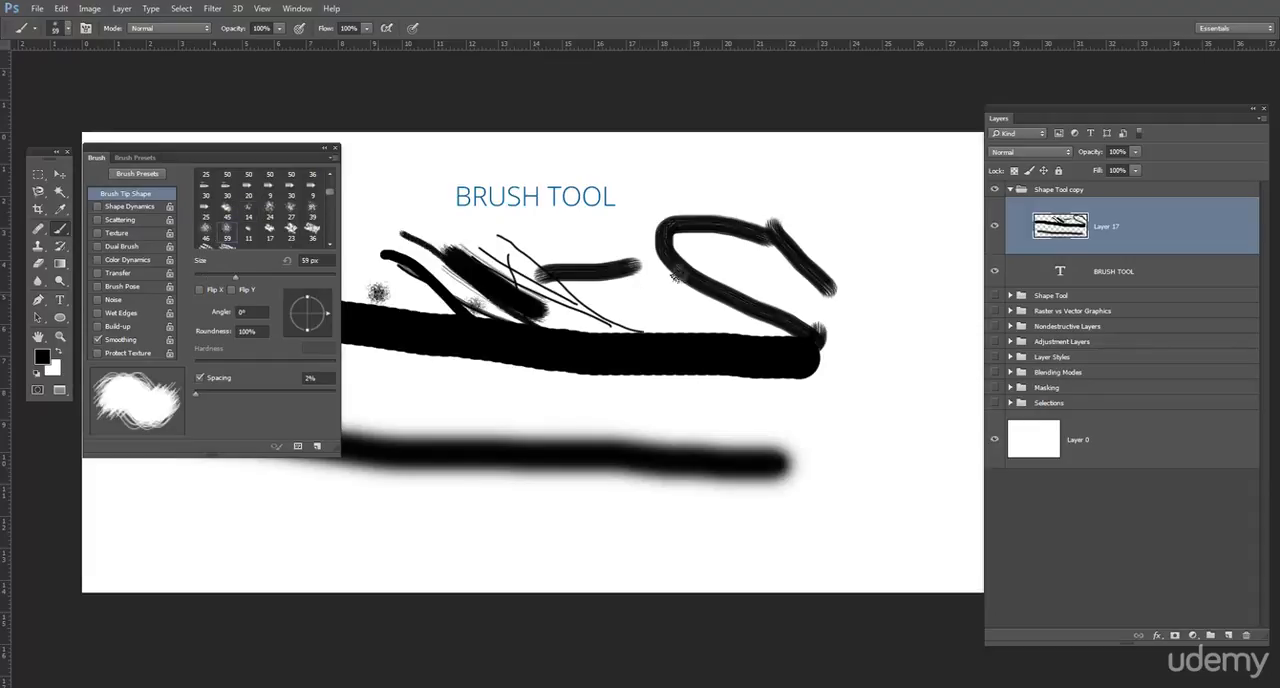
click(700, 254)
click(800, 237)
click(823, 240)
- Choose the 60 px brush tip and paint a curved stroke above the hard-edged line
scroll(211, 211, down, 1)
scroll(211, 212, down, 1)
click(226, 221)
mouse_move(490, 273)
mouse_down()
mouse_move(694, 320)
mouse_move(743, 286)
mouse_up()
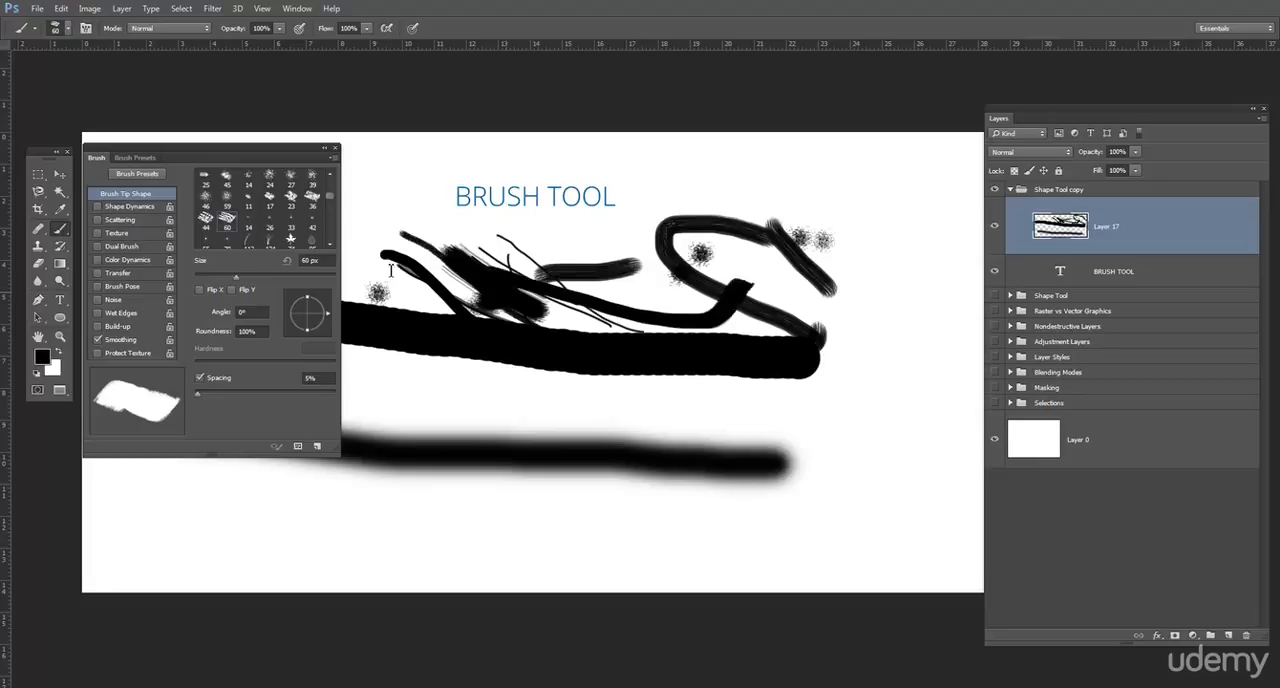
- Choose the 134 px grass brush tip and paint grass strokes across the middle of the canvas
scroll(268, 220, down, 1)
click(270, 222)
mouse_move(400, 248)
mouse_down()
mouse_move(600, 305)
mouse_move(871, 355)
mouse_move(525, 425)
mouse_up()
drag(657, 535, 435, 410)
mouse_move(605, 282)
mouse_down()
mouse_move(582, 335)
mouse_move(785, 455)
mouse_move(352, 345)
mouse_move(563, 477)
mouse_up()
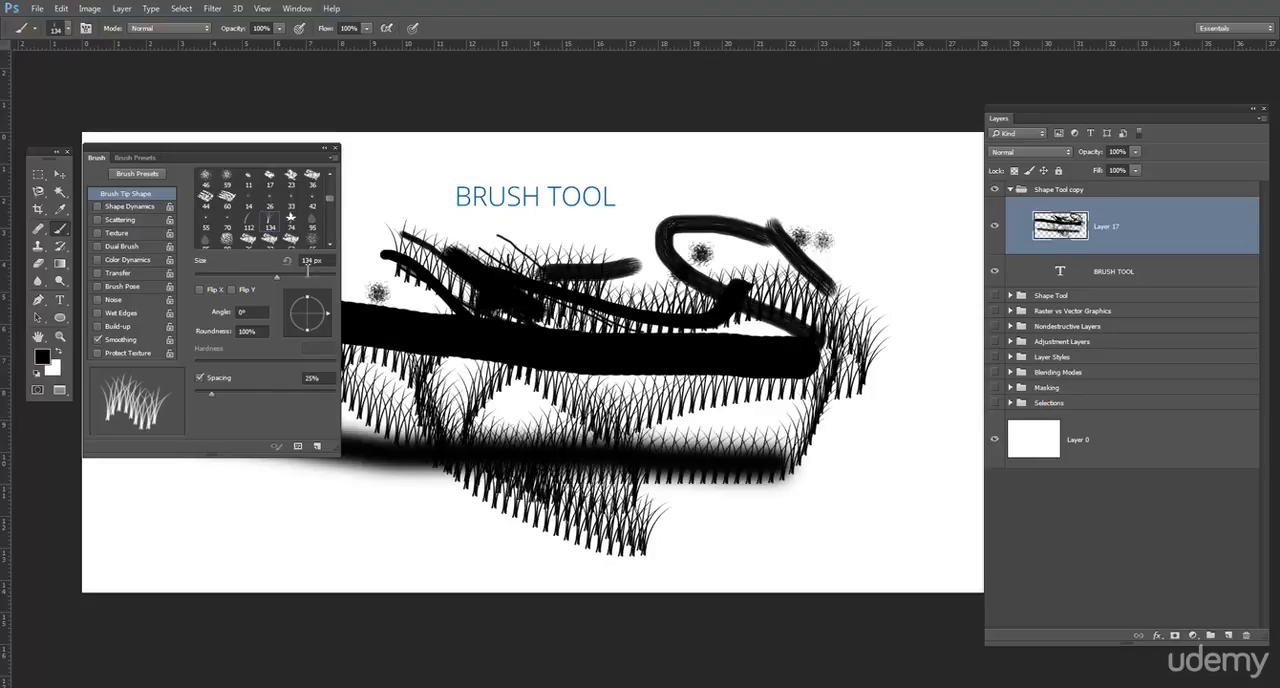
- Choose the 95 px bulb-shaped brush tip with 104% spacing and paint trails of it around the canvas
scroll(270, 230, down, 1)
click(207, 207)
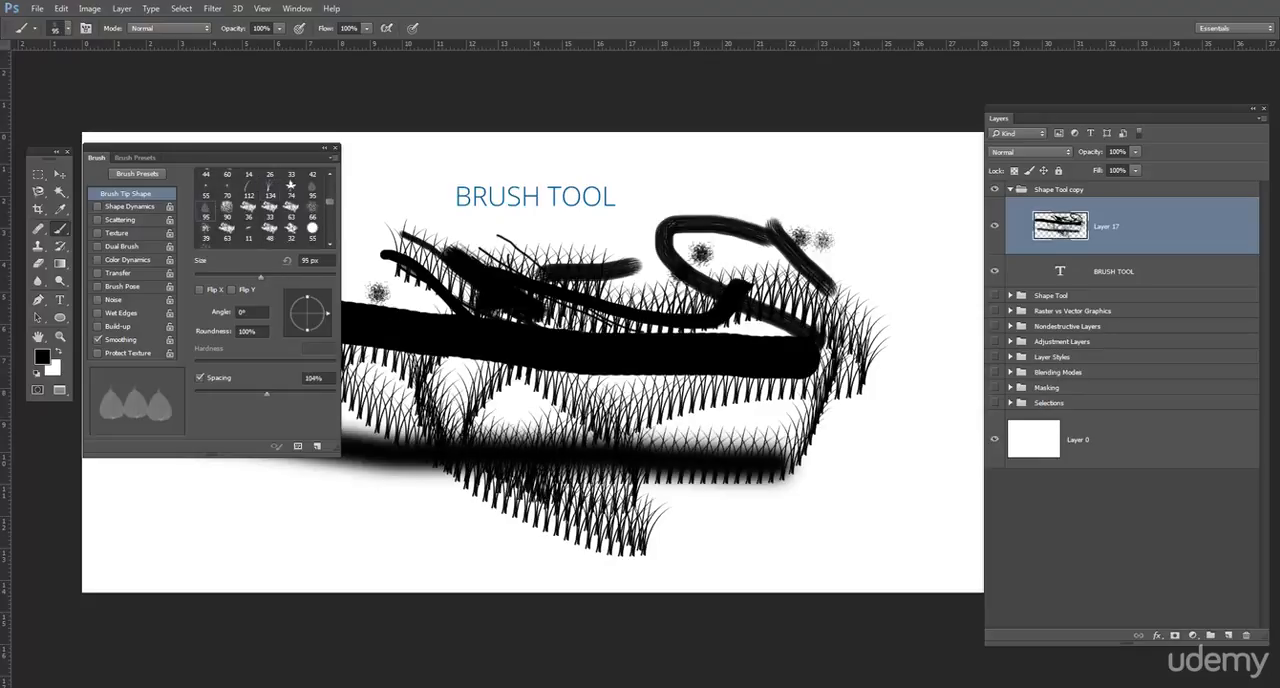
mouse_move(788, 400)
mouse_down()
mouse_move(764, 438)
mouse_move(446, 307)
mouse_move(372, 212)
mouse_move(382, 151)
mouse_move(468, 232)
mouse_move(745, 170)
mouse_move(862, 238)
mouse_move(630, 272)
mouse_up()
mouse_move(405, 458)
mouse_down()
mouse_move(701, 502)
mouse_move(765, 498)
mouse_up()
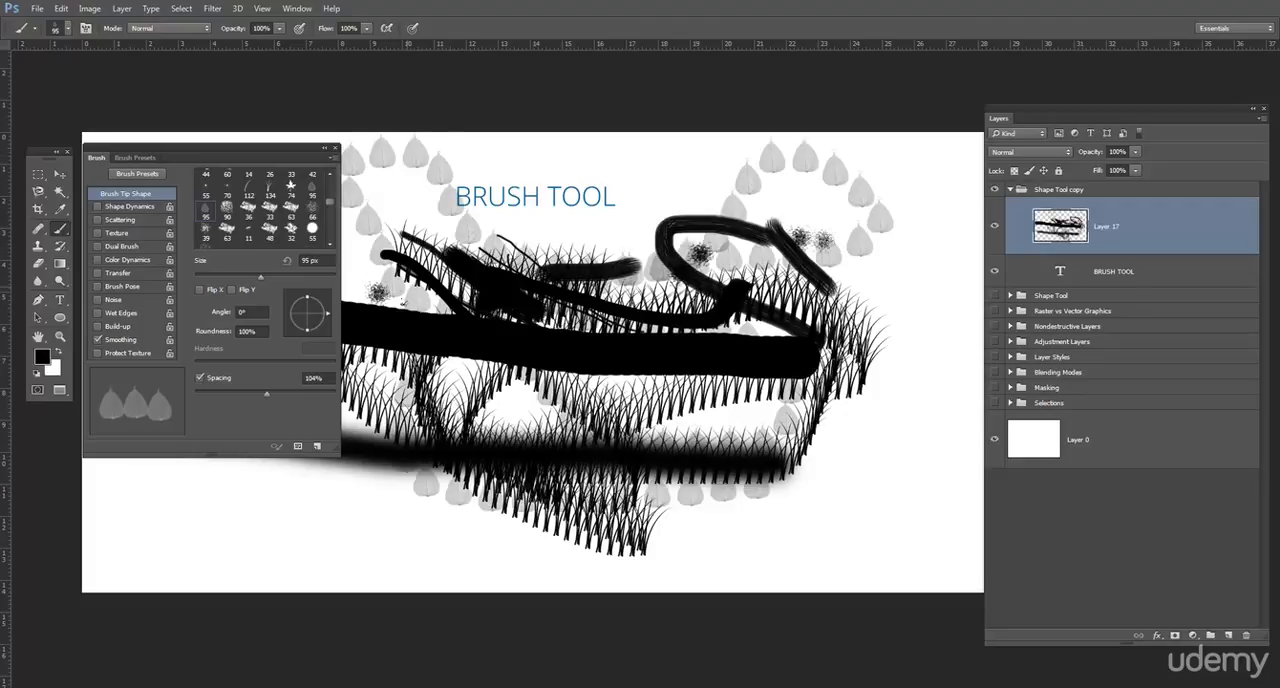
- Delete the layer holding all the sample brush strokes
scroll(264, 207, up, 3)
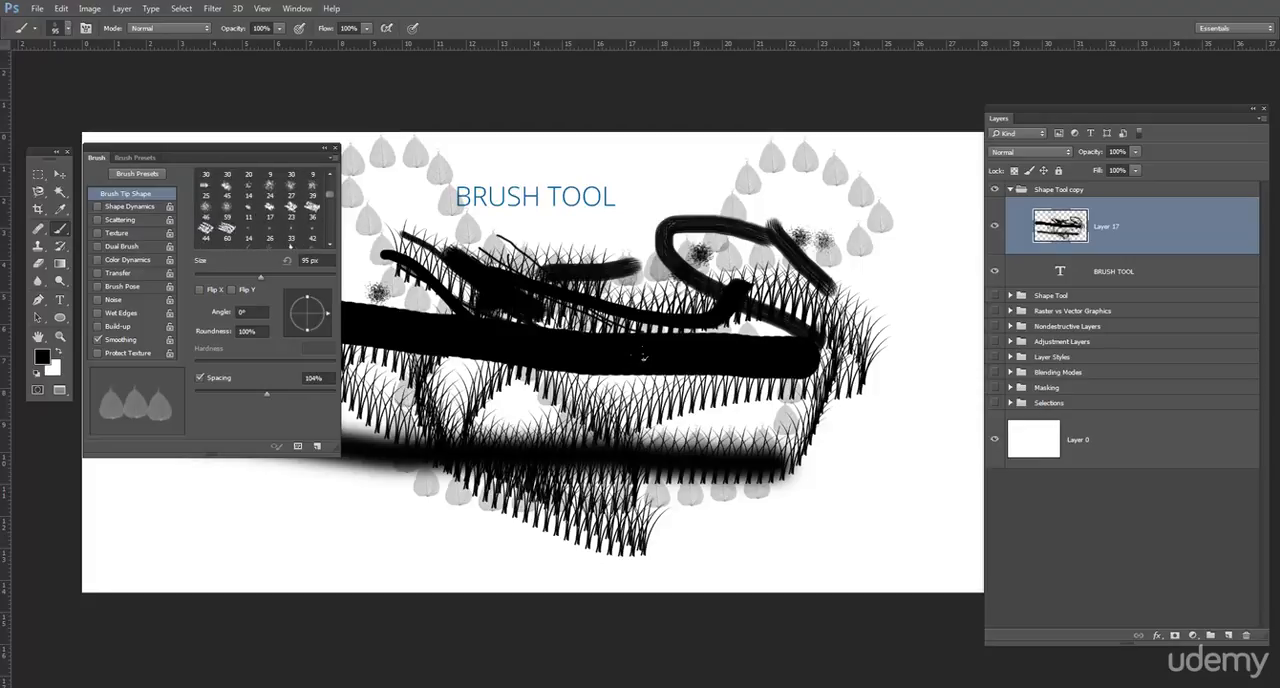
mouse_move(1166, 238)
mouse_down()
mouse_move(1215, 550)
mouse_move(1246, 635)
mouse_up()
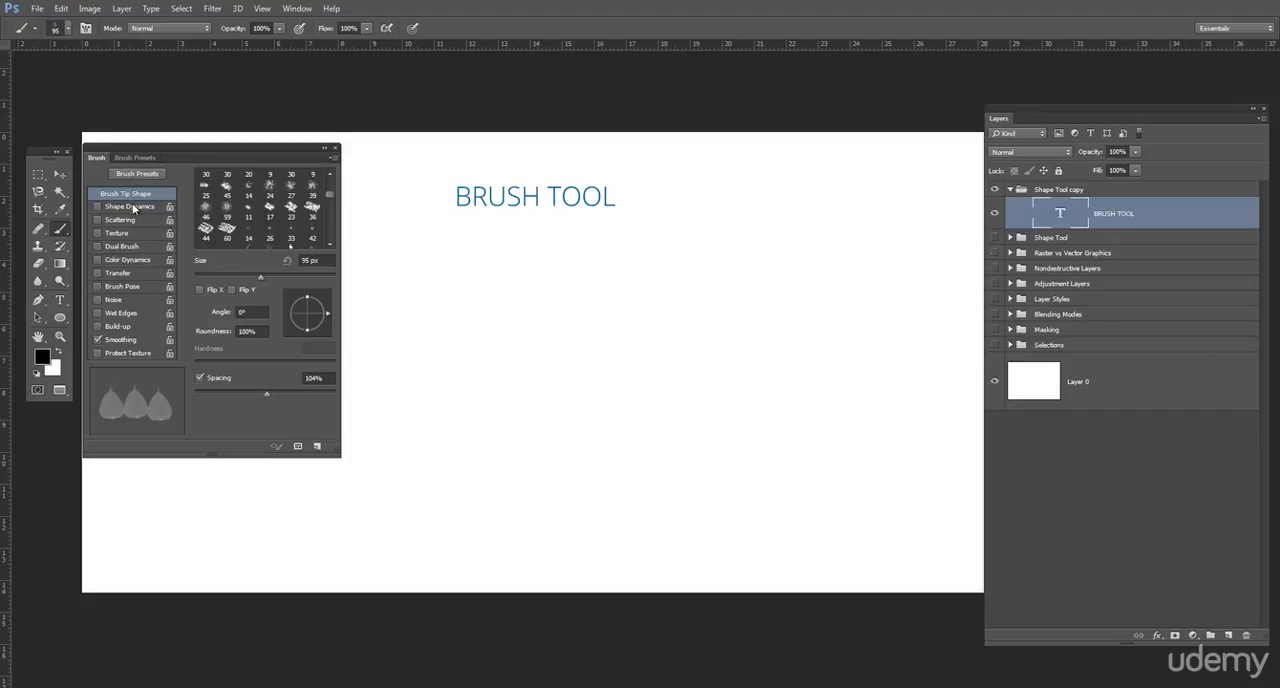
- Choose the 74 px maple leaf brush tip, then set its spacing to 127% and its size to 98 px
scroll(258, 216, down, 5)
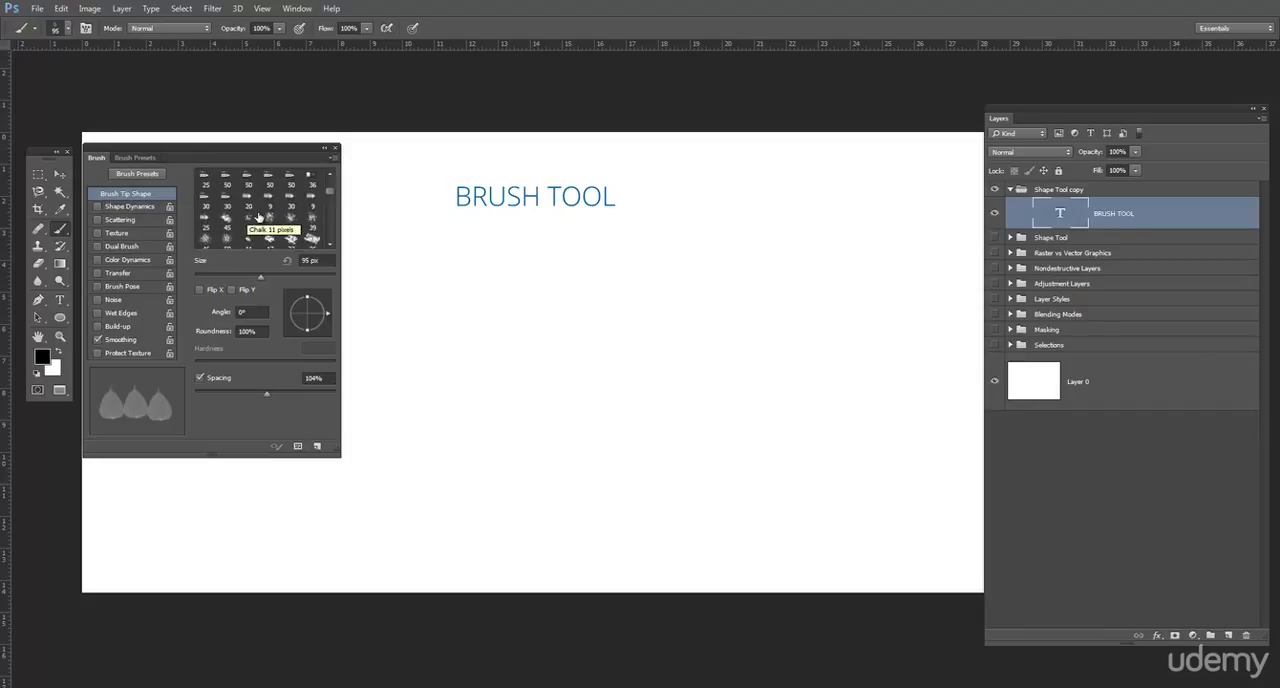
scroll(258, 216, down, 5)
scroll(258, 216, down, 5)
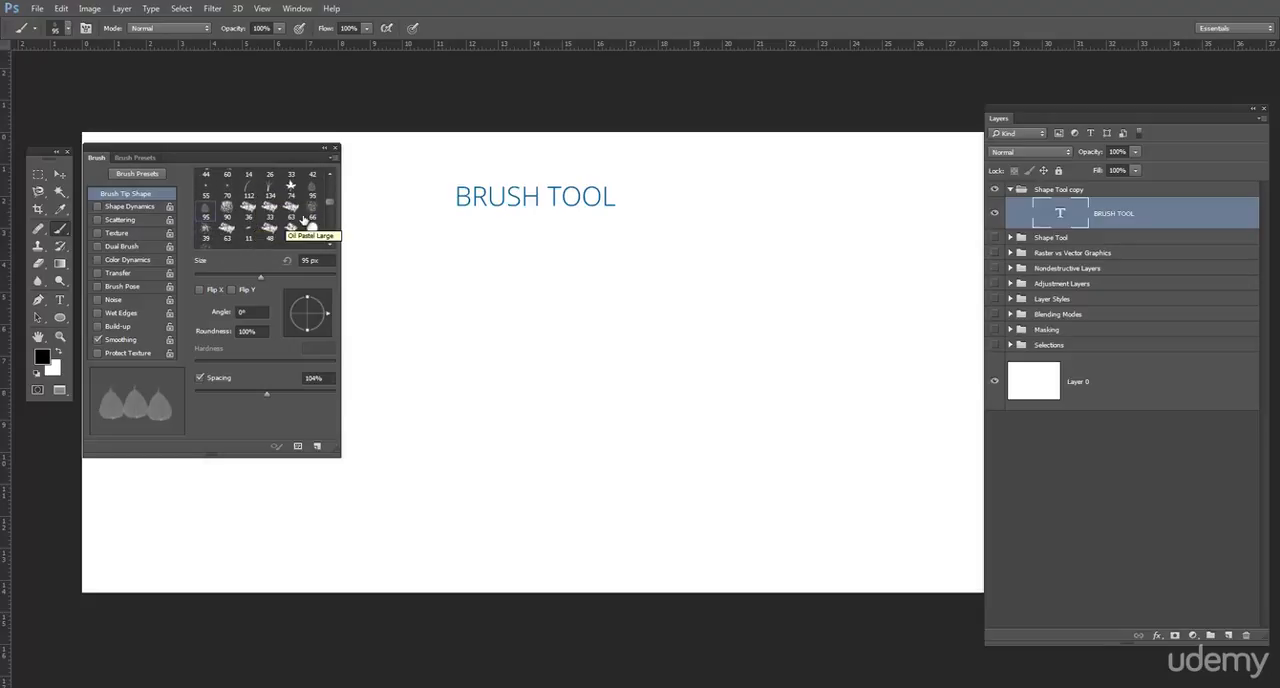
scroll(287, 220, up, 1)
click(292, 199)
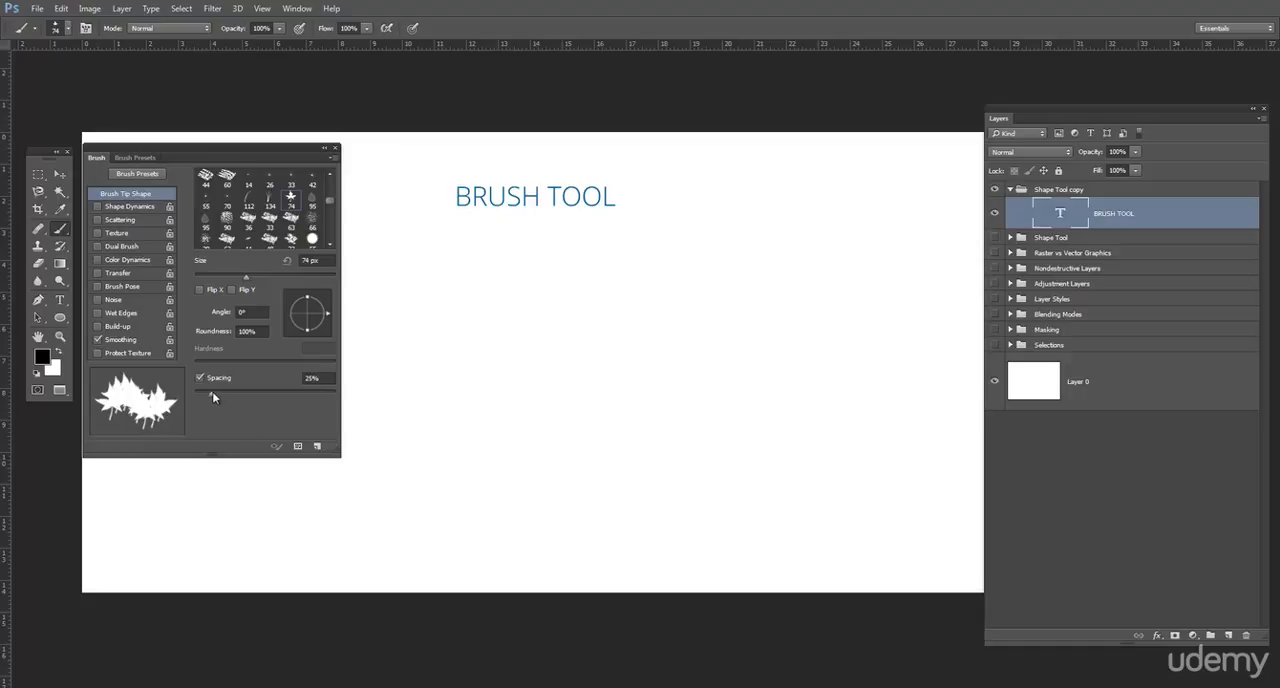
mouse_move(211, 398)
mouse_down()
mouse_move(301, 397)
mouse_move(274, 397)
mouse_up()
mouse_move(246, 277)
mouse_down()
mouse_move(299, 279)
mouse_move(263, 277)
mouse_up()
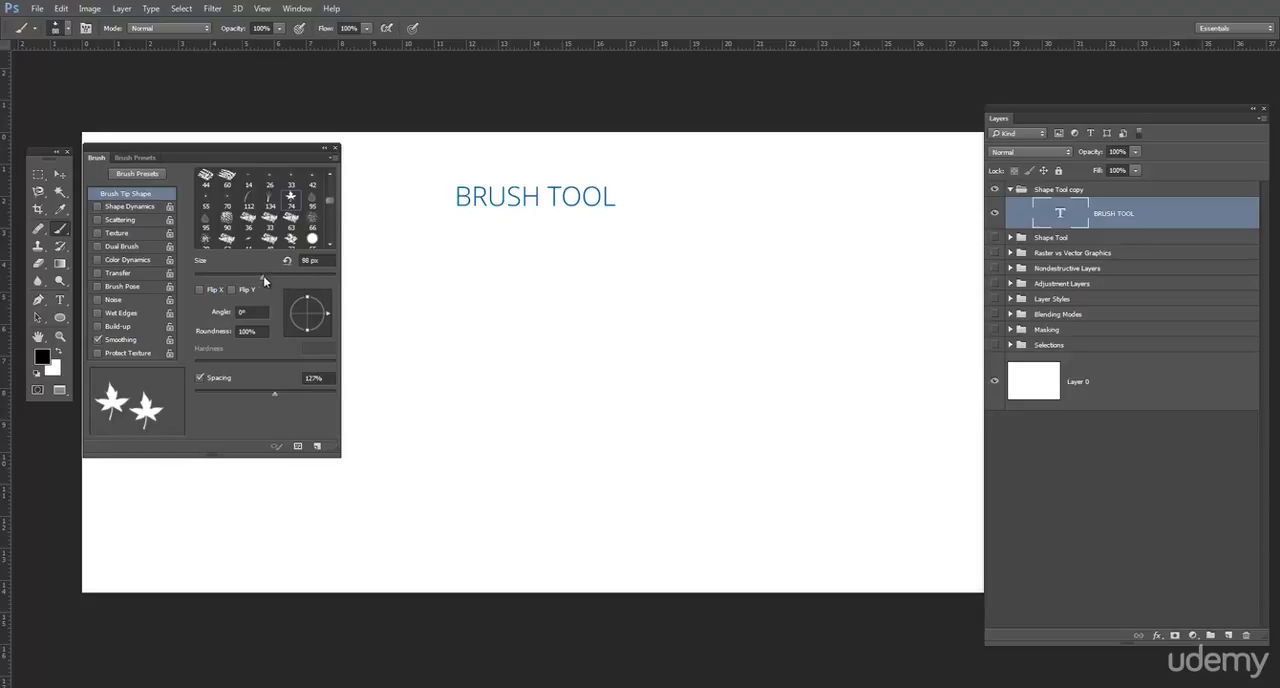
- Enable Scattering at 682% and paint scattered leaves on a new layer
click(137, 156)
click(96, 158)
click(112, 220)
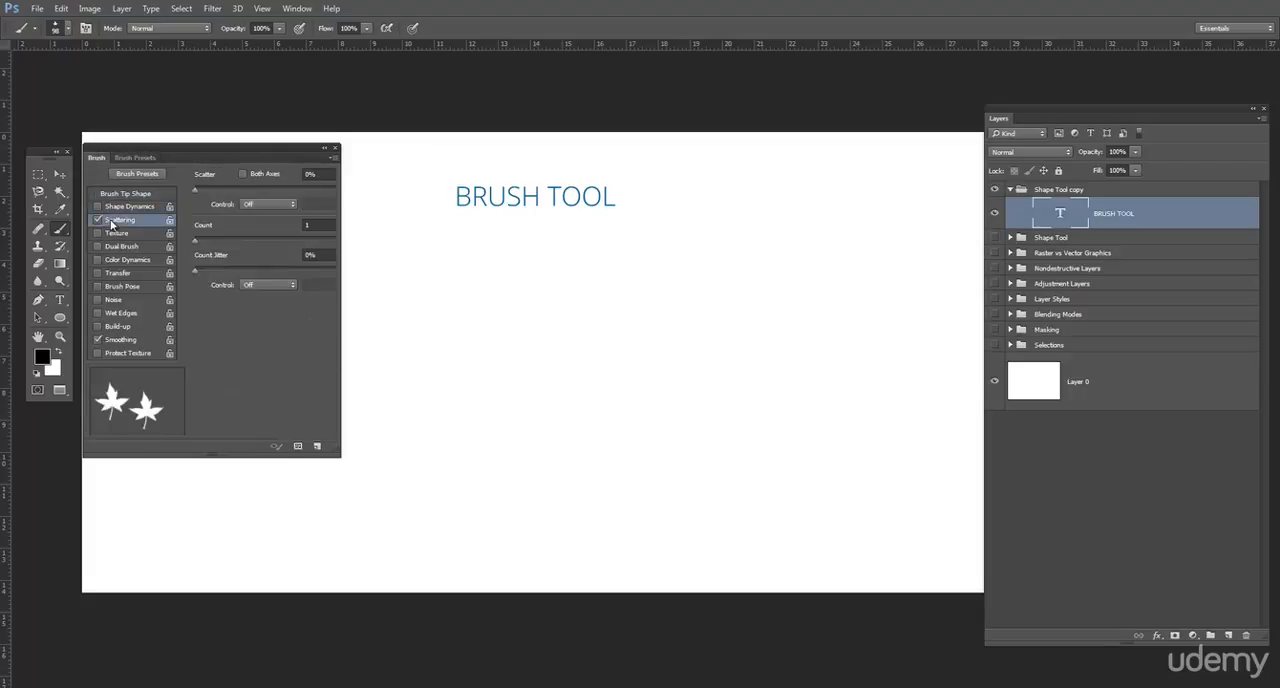
drag(197, 192, 273, 193)
click(1229, 637)
mouse_move(441, 318)
mouse_down()
mouse_move(533, 267)
mouse_move(668, 301)
mouse_move(718, 368)
mouse_move(697, 398)
mouse_move(487, 382)
mouse_move(425, 411)
mouse_move(479, 457)
mouse_move(644, 426)
mouse_move(763, 359)
mouse_move(777, 317)
mouse_move(736, 266)
mouse_move(660, 242)
mouse_move(560, 268)
mouse_move(528, 286)
mouse_move(500, 345)
mouse_move(572, 390)
mouse_up()
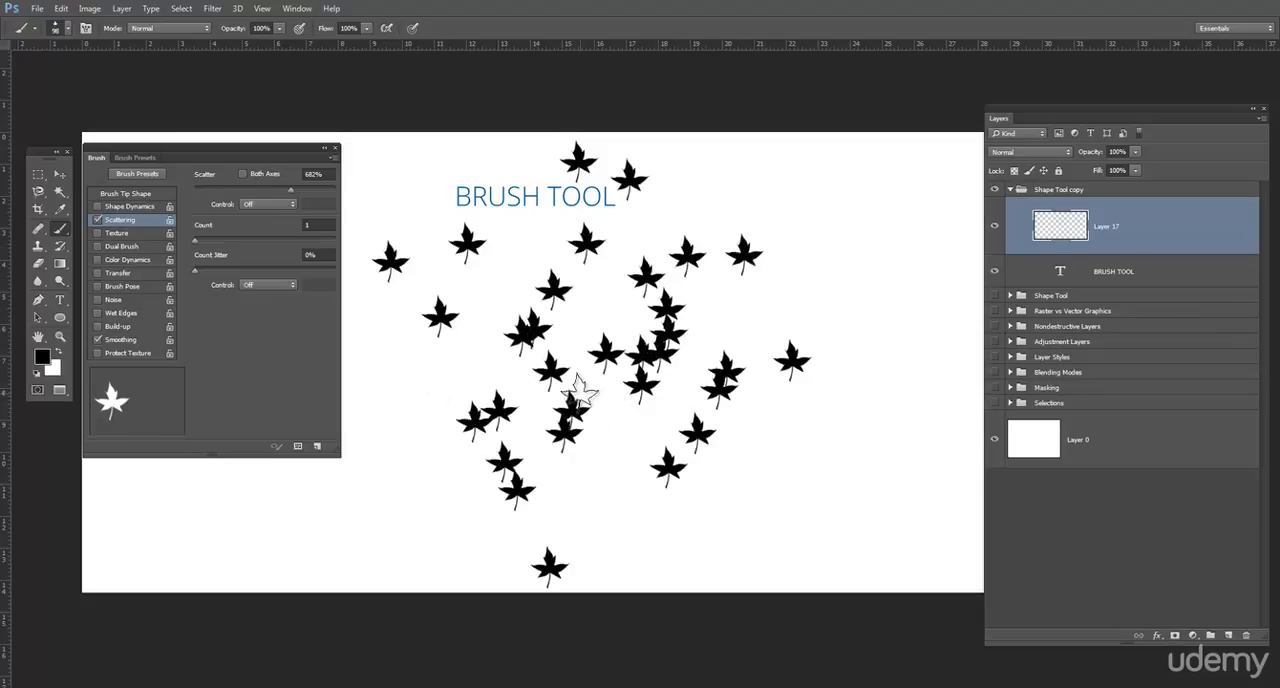
- Enable Shape Dynamics with 66% size jitter, paint test leaves of varying size and undo them
click(125, 206)
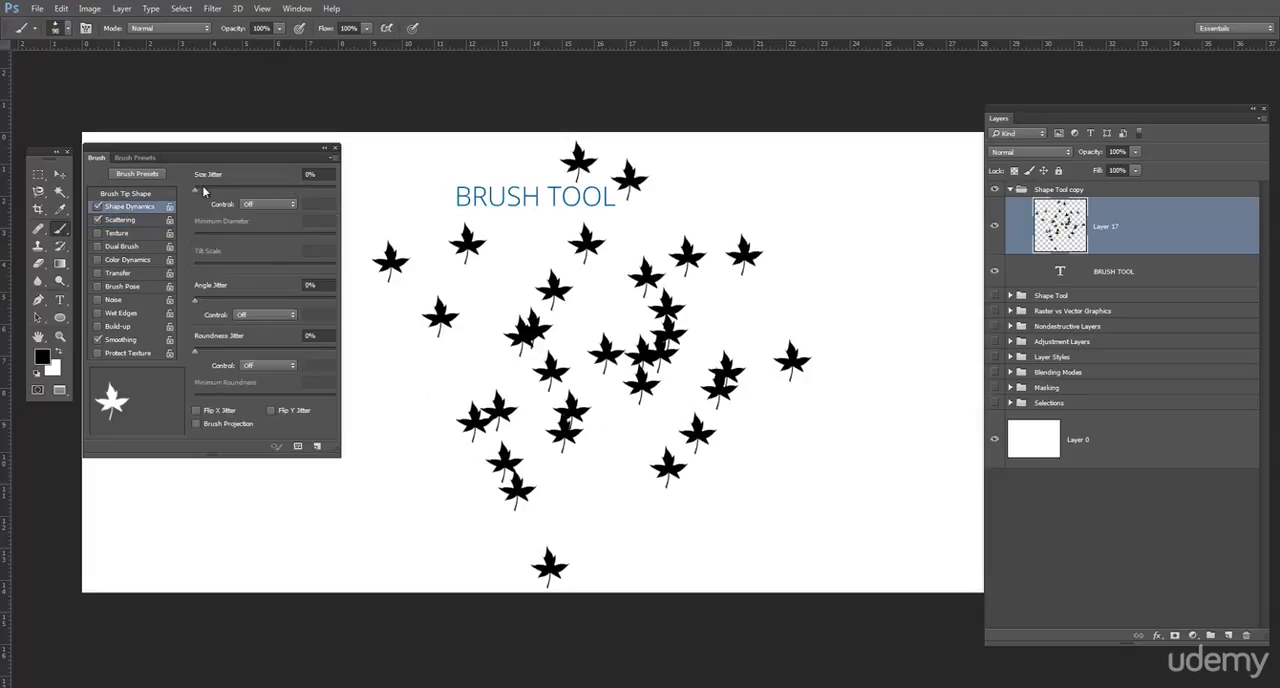
drag(194, 188, 288, 190)
mouse_move(677, 349)
mouse_down()
mouse_move(564, 274)
mouse_move(524, 307)
mouse_move(619, 404)
mouse_move(676, 434)
mouse_up()
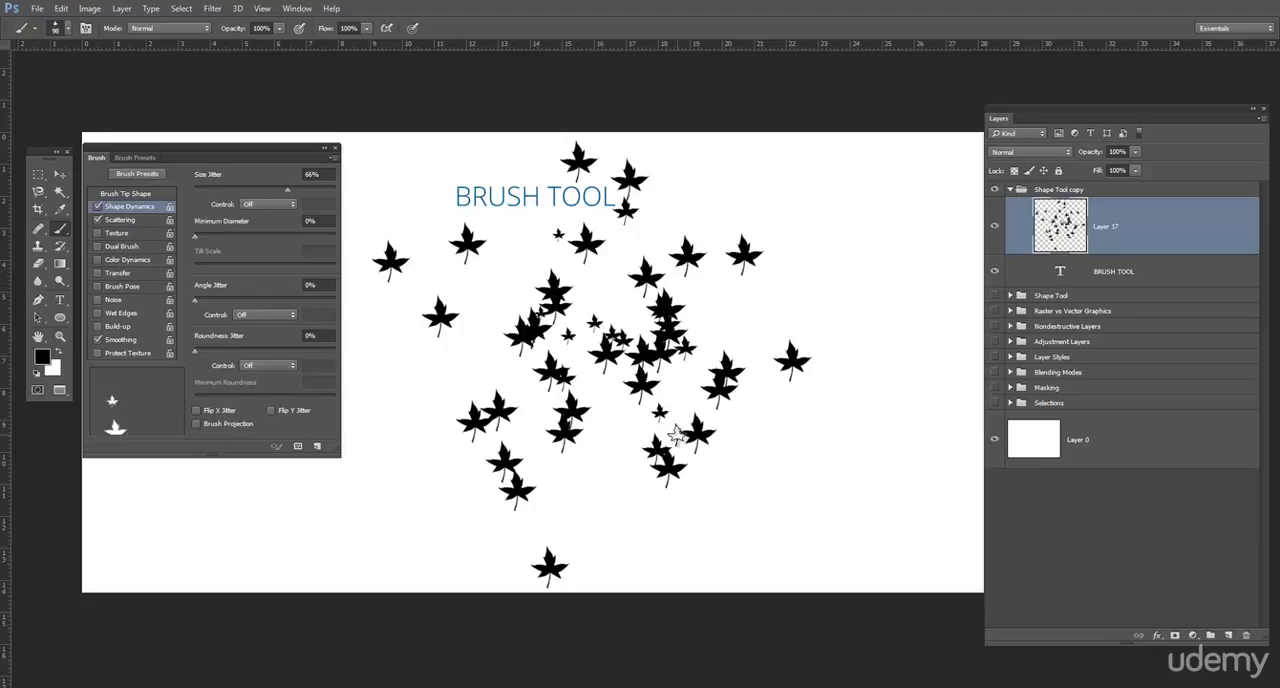
key(ctrl+z)
click(506, 354)
mouse_move(650, 274)
mouse_down()
mouse_move(767, 361)
mouse_move(712, 439)
mouse_move(586, 355)
mouse_move(467, 328)
mouse_move(440, 359)
mouse_move(564, 437)
mouse_move(637, 428)
mouse_up()
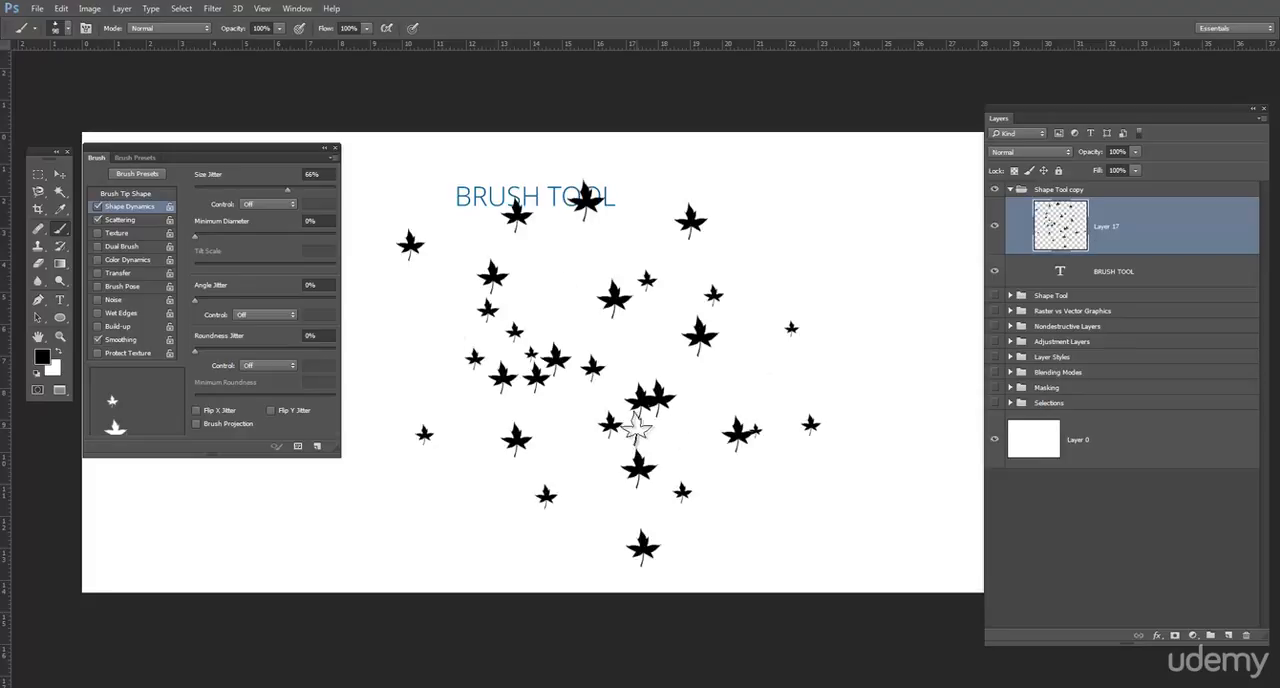
key(ctrl+z)
- Set the minimum diameter to 65%, paint a test stroke of leaves and undo it
drag(198, 240, 286, 236)
mouse_move(500, 288)
mouse_down()
mouse_move(715, 350)
mouse_move(517, 334)
mouse_move(540, 417)
mouse_move(677, 366)
mouse_up()
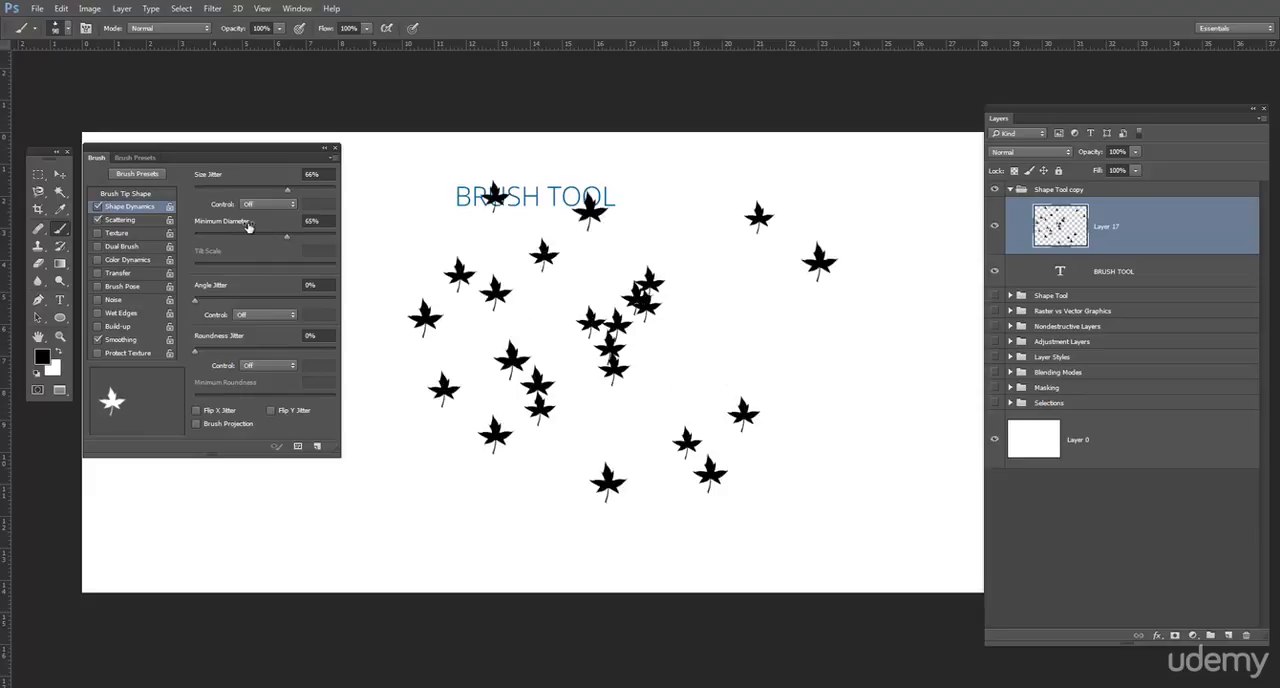
key(ctrl+z)
- Set the angle jitter to 75%, paint a test stroke of rotated leaves and undo it
drag(193, 297, 300, 297)
mouse_move(452, 342)
mouse_down()
mouse_move(637, 269)
mouse_move(757, 322)
mouse_move(759, 370)
mouse_move(703, 413)
mouse_move(602, 381)
mouse_move(538, 332)
mouse_move(488, 339)
mouse_move(467, 367)
mouse_move(611, 382)
mouse_move(683, 323)
mouse_move(787, 363)
mouse_move(806, 429)
mouse_move(676, 454)
mouse_move(557, 342)
mouse_move(451, 286)
mouse_move(407, 289)
mouse_move(396, 359)
mouse_move(471, 407)
mouse_move(572, 399)
mouse_move(613, 372)
mouse_move(748, 339)
mouse_move(785, 430)
mouse_up()
key(ctrl+z)
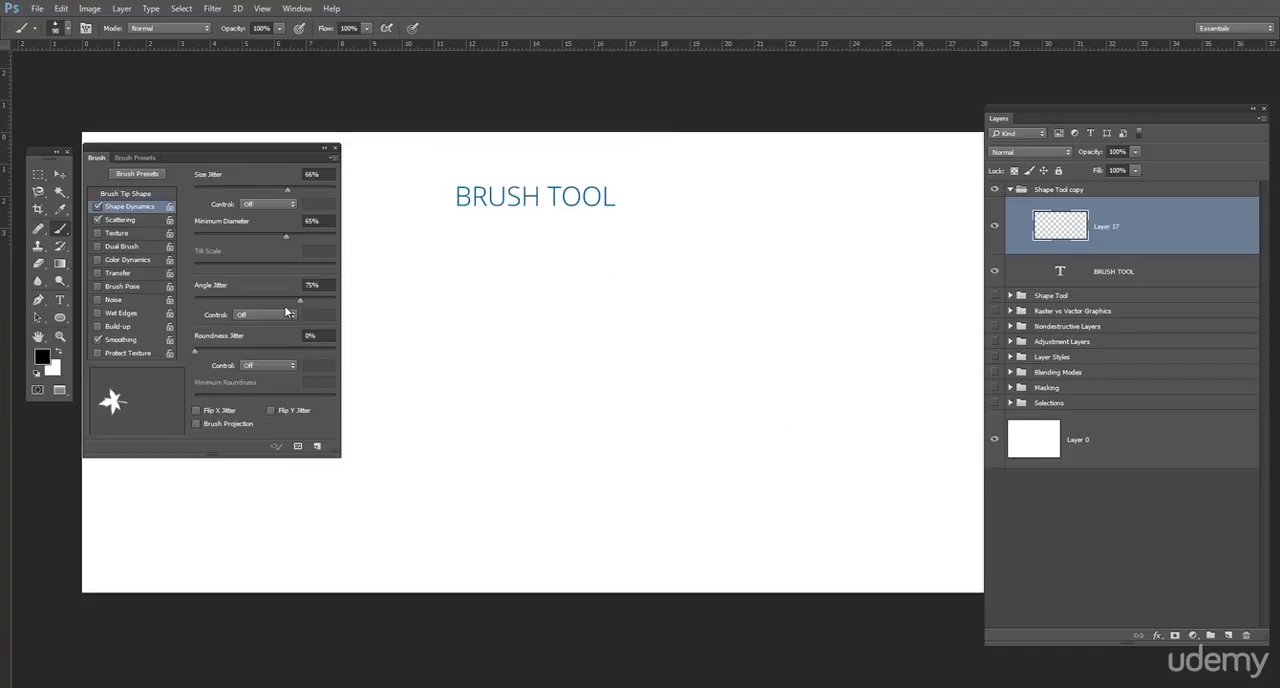
- Set the roundness jitter to 69% and paint scattered leaves across the middle of the canvas
drag(196, 353, 291, 351)
mouse_move(729, 392)
mouse_down()
mouse_move(675, 291)
mouse_move(572, 299)
mouse_move(641, 413)
mouse_move(495, 414)
mouse_move(509, 335)
mouse_move(610, 276)
mouse_move(726, 298)
mouse_move(764, 365)
mouse_move(678, 394)
mouse_move(541, 276)
mouse_move(502, 263)
mouse_move(452, 287)
mouse_move(469, 375)
mouse_move(571, 401)
mouse_move(682, 342)
mouse_move(777, 367)
mouse_move(778, 423)
mouse_move(677, 439)
mouse_move(583, 415)
mouse_move(458, 350)
mouse_up()
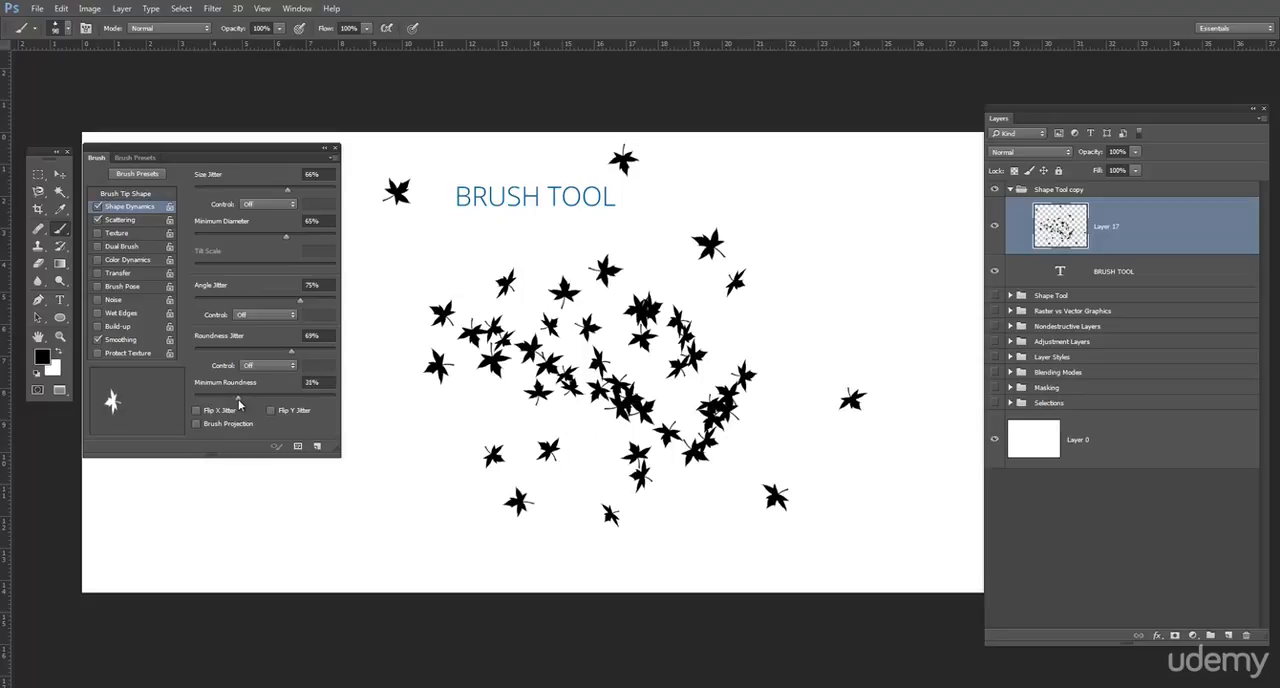
- Turn off Scattering and Shape Dynamics, then paint a trail of uniform leaves over the scattered ones
click(97, 219)
click(97, 206)
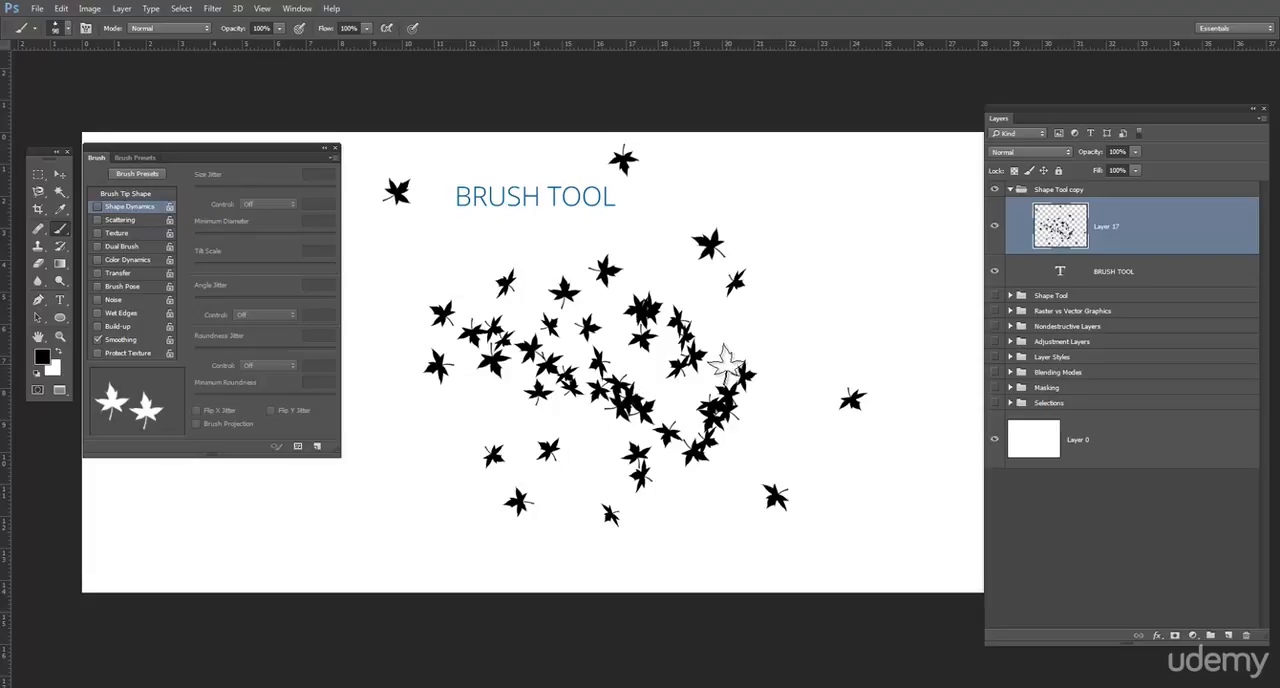
mouse_move(537, 294)
mouse_down()
mouse_move(460, 263)
mouse_move(640, 277)
mouse_move(737, 234)
mouse_move(600, 330)
mouse_move(524, 437)
mouse_move(790, 322)
mouse_up()
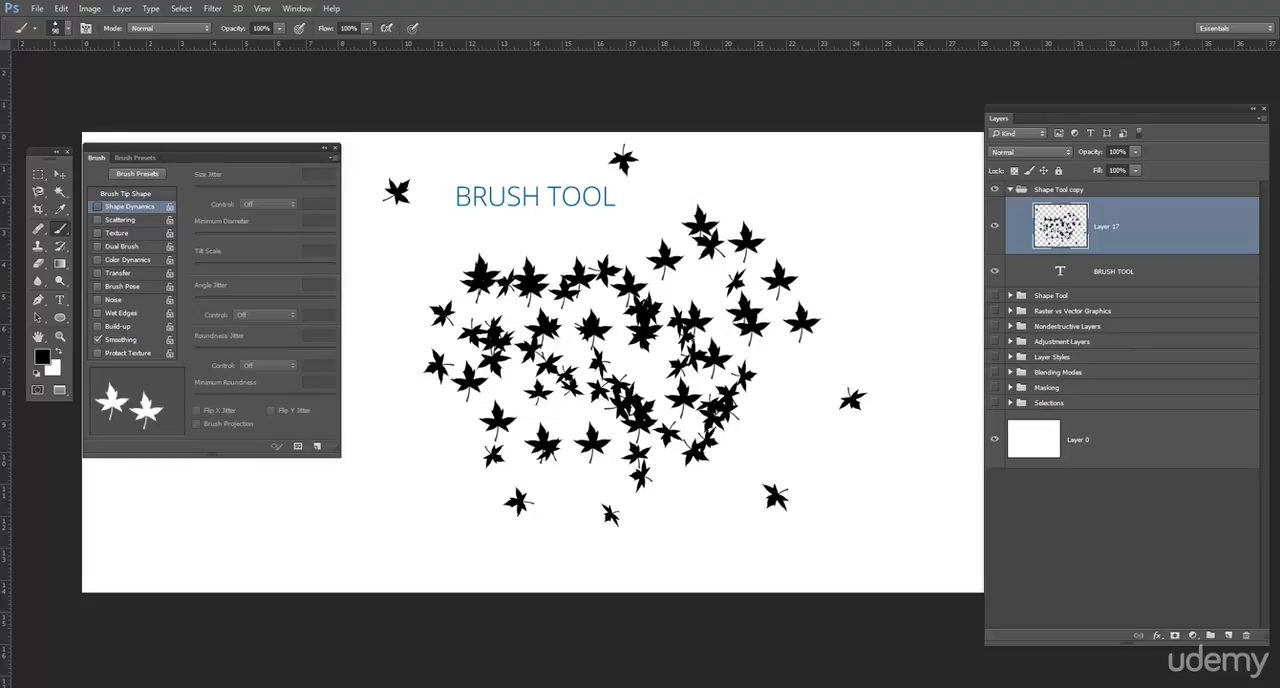